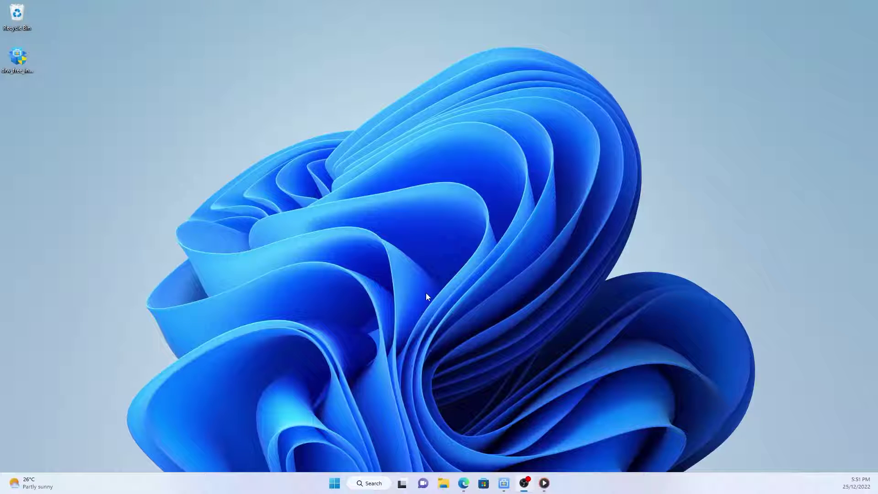
- Delete the installer from the desktop, then select it inside the Recycle Bin
right_click(18, 59)
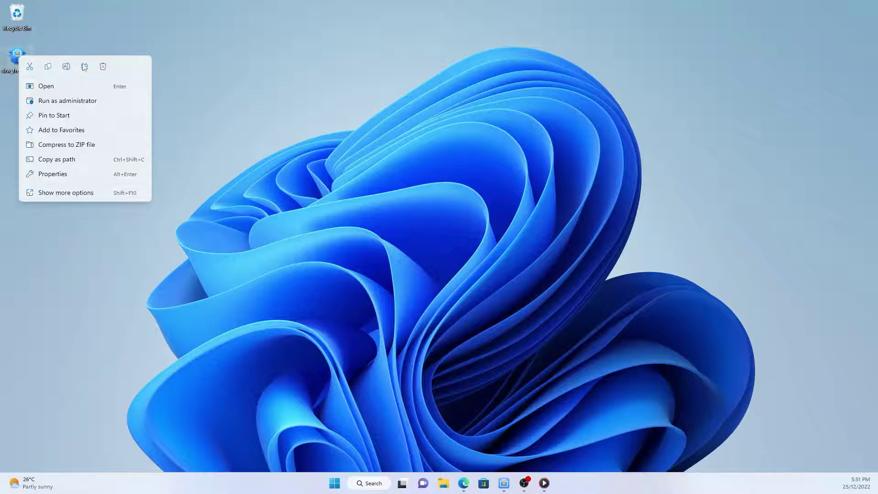
click(108, 67)
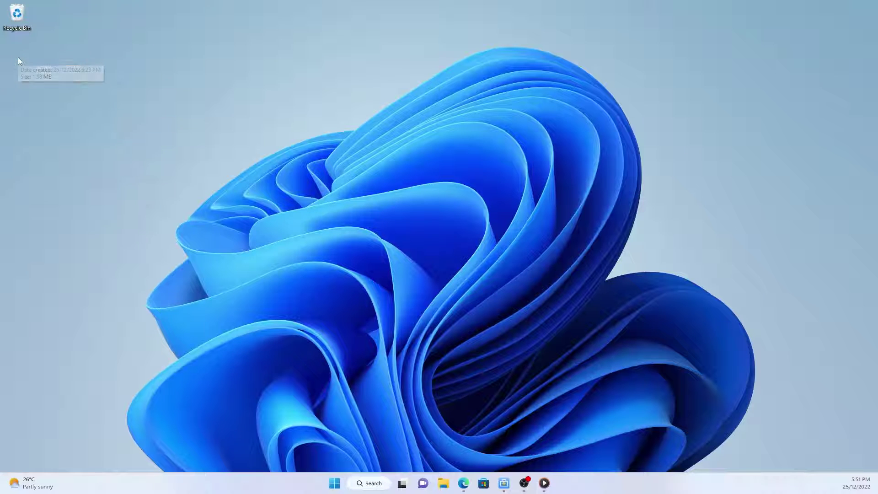
double_click(16, 14)
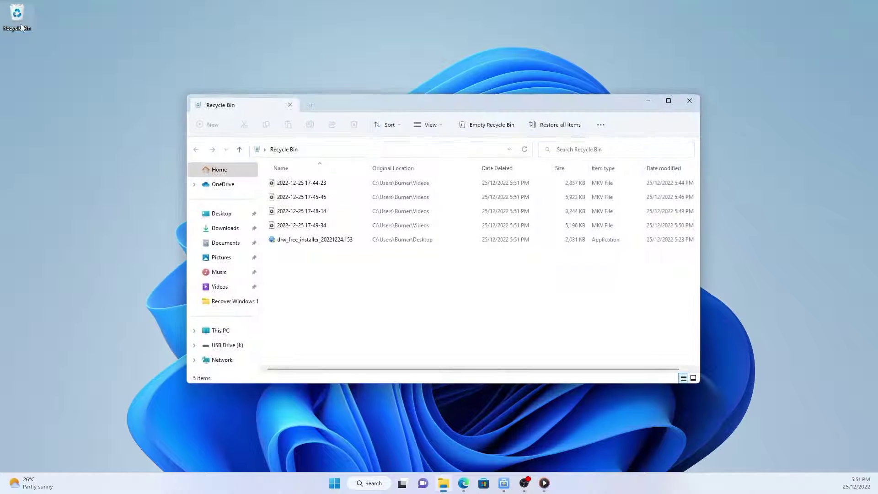
click(295, 240)
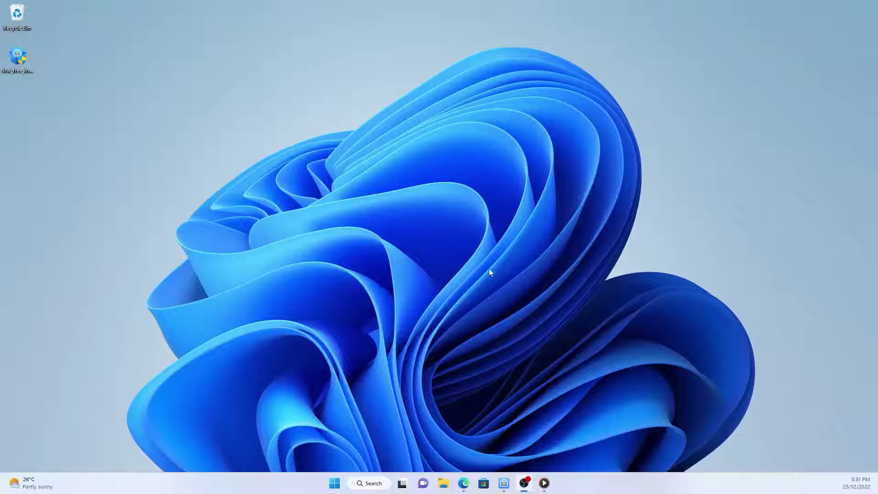
- Drag the desktop installer into the Recycle Bin and open the bin
drag(17, 70, 18, 15)
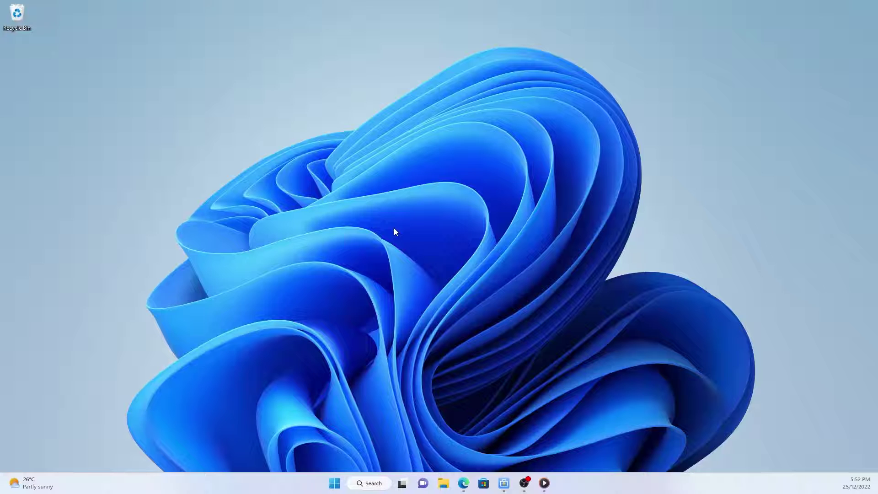
right_click(24, 28)
click(35, 45)
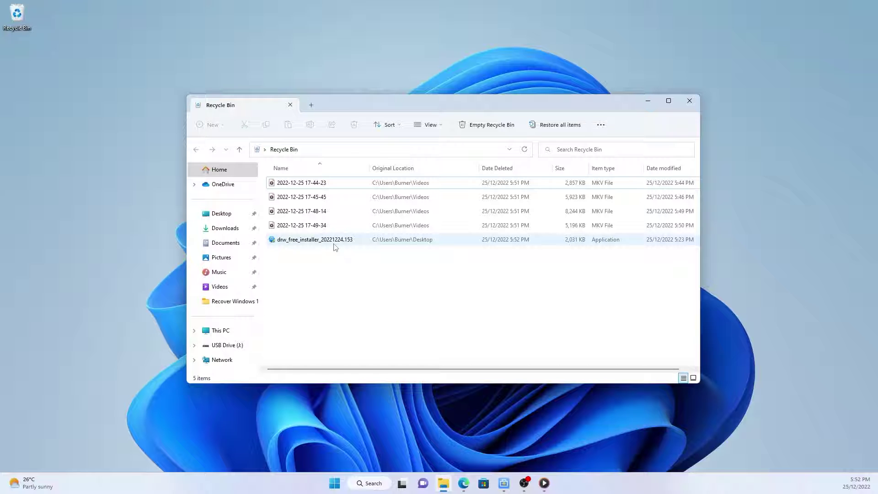
- View the installer's options and the bin's extra commands, closing both without restoring
right_click(335, 245)
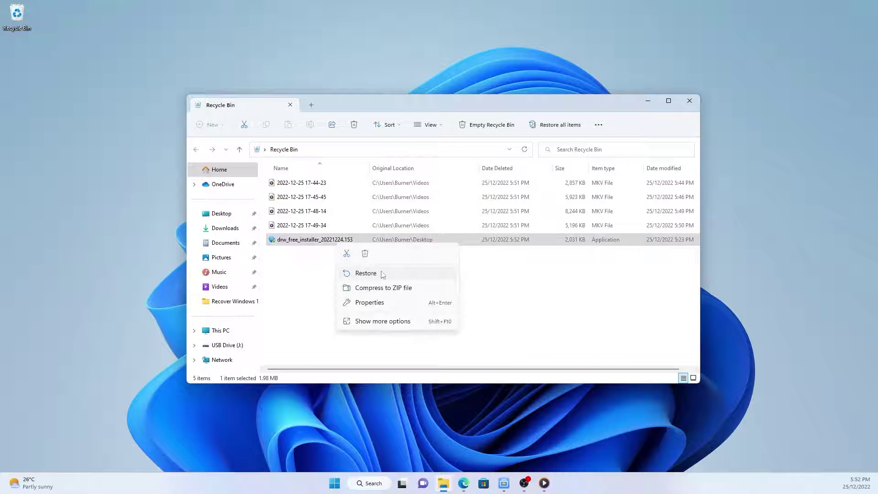
click(552, 291)
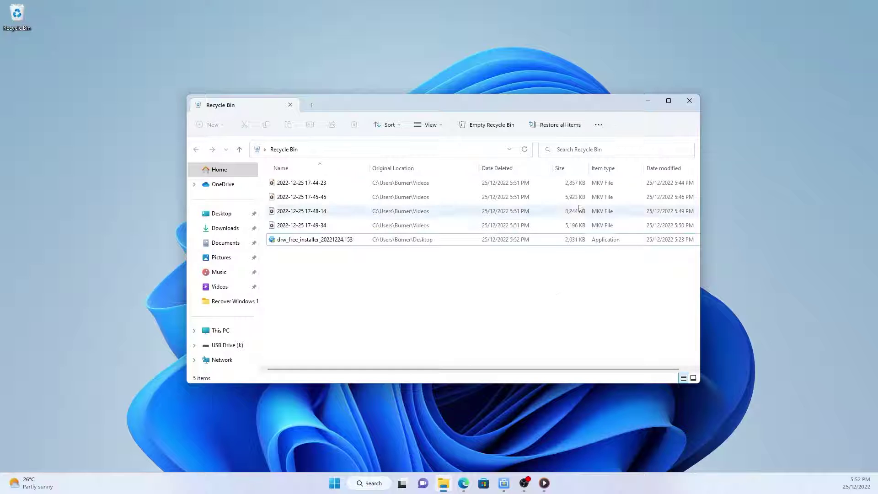
click(599, 125)
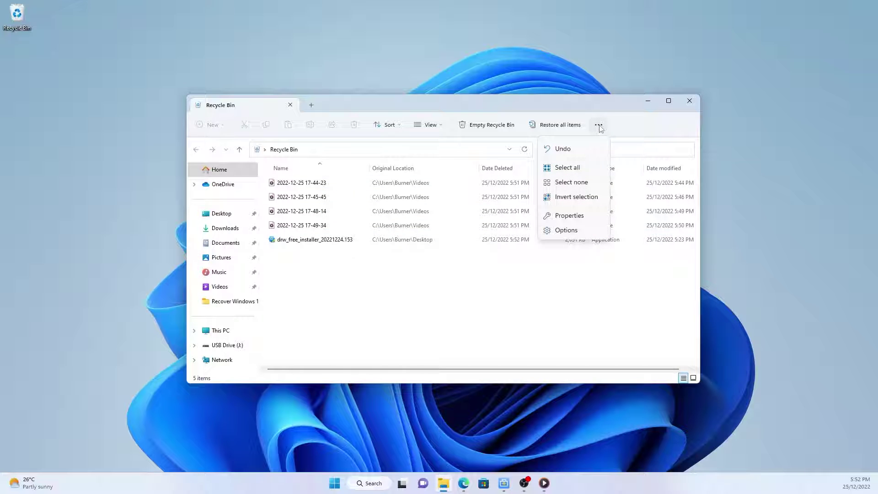
click(601, 126)
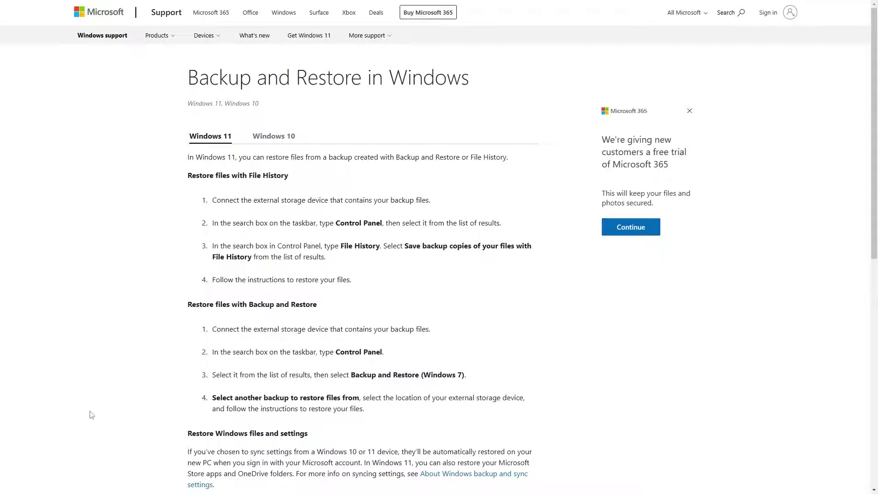
scroll(92, 415, down, 3)
scroll(91, 413, down, 4)
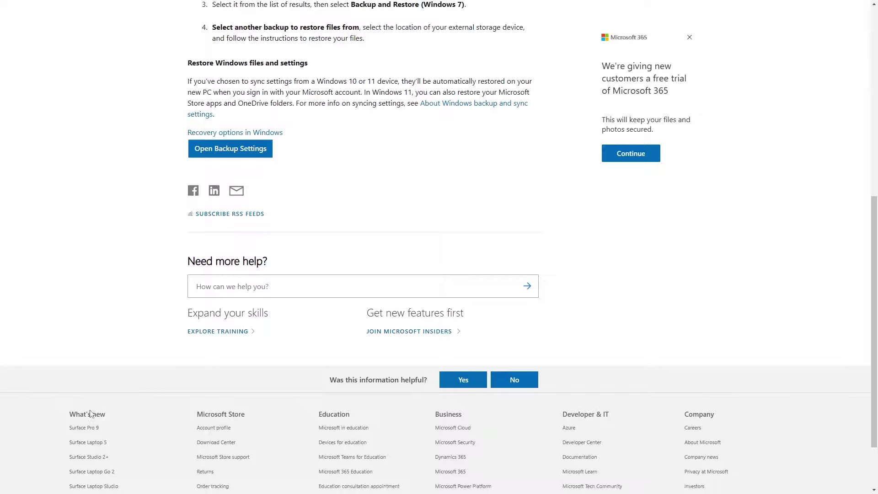
scroll(92, 414, down, 2)
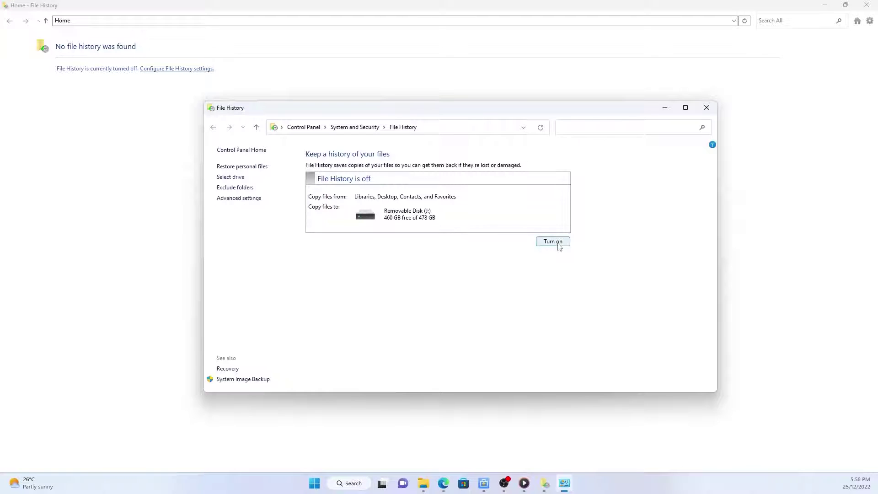
- Turn on File History so it backs up to Removable Disk (J:)
click(558, 243)
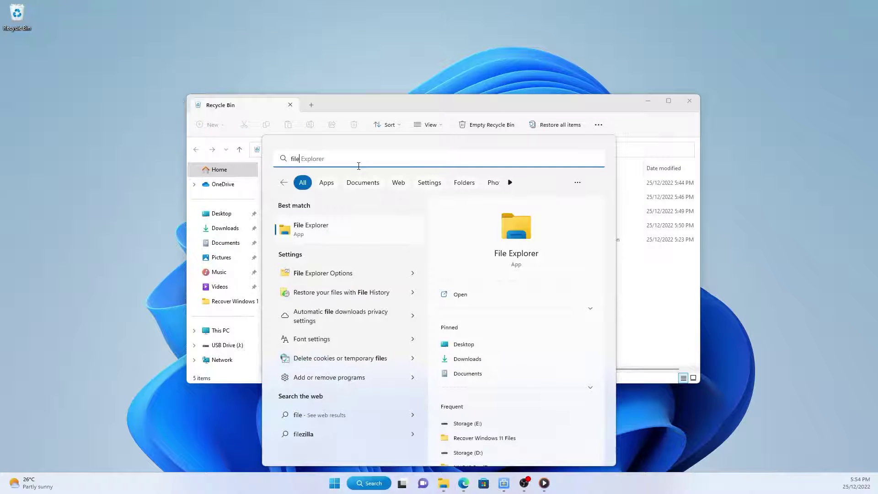
- Search 'file his' and launch 'Restore your files with File History'
text( his)
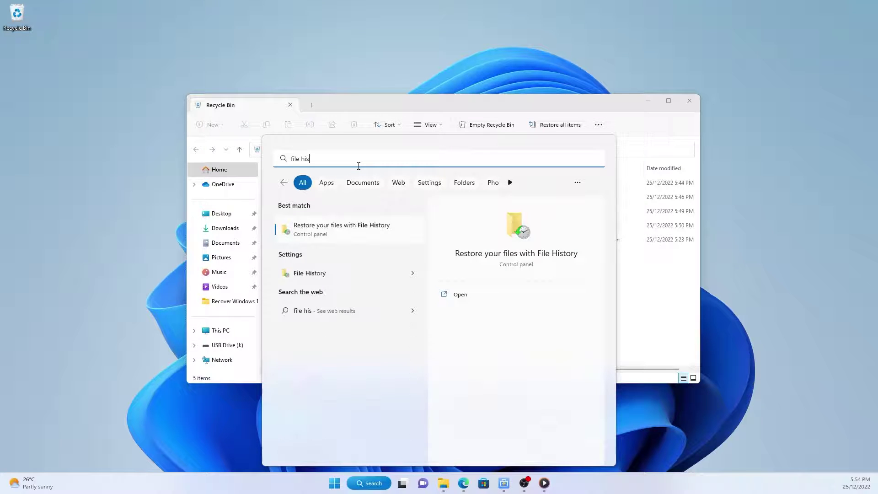
click(356, 228)
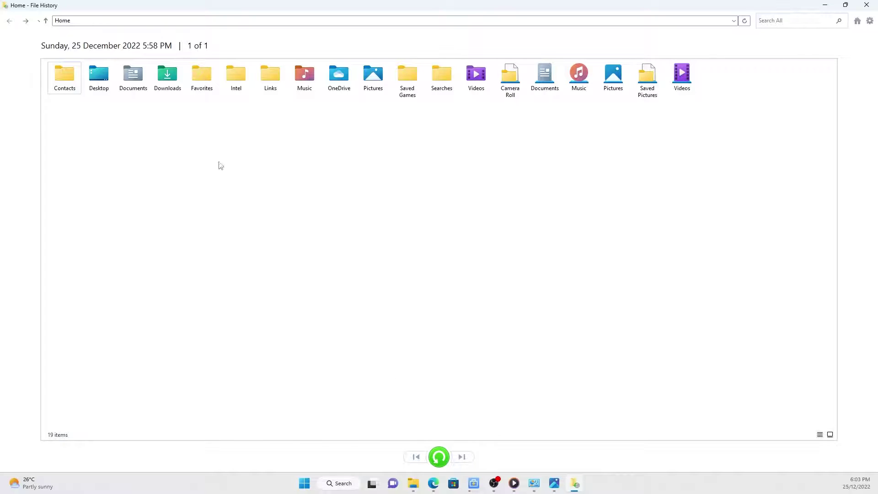
- Restore the 527.56 installer from the Downloads backup to its original location
double_click(167, 82)
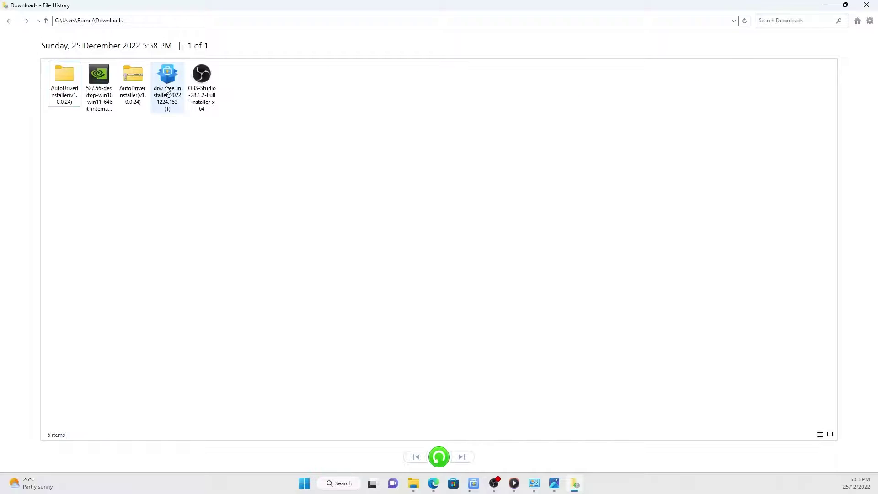
click(98, 85)
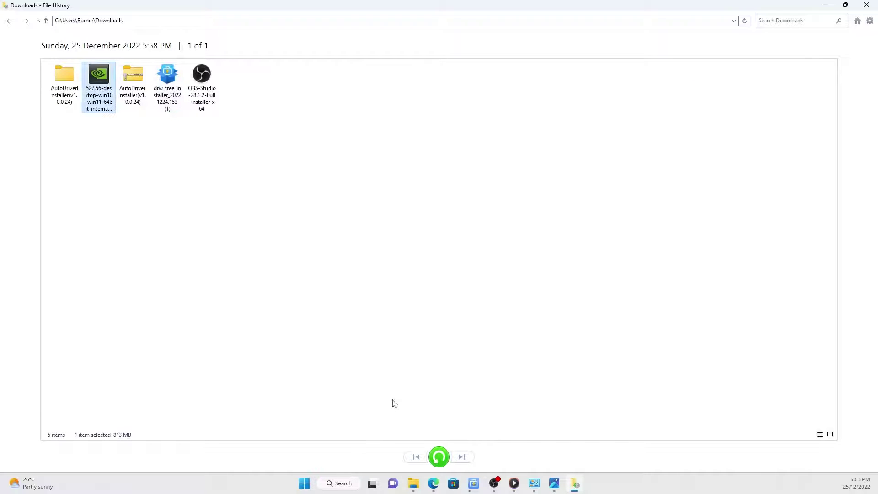
click(442, 462)
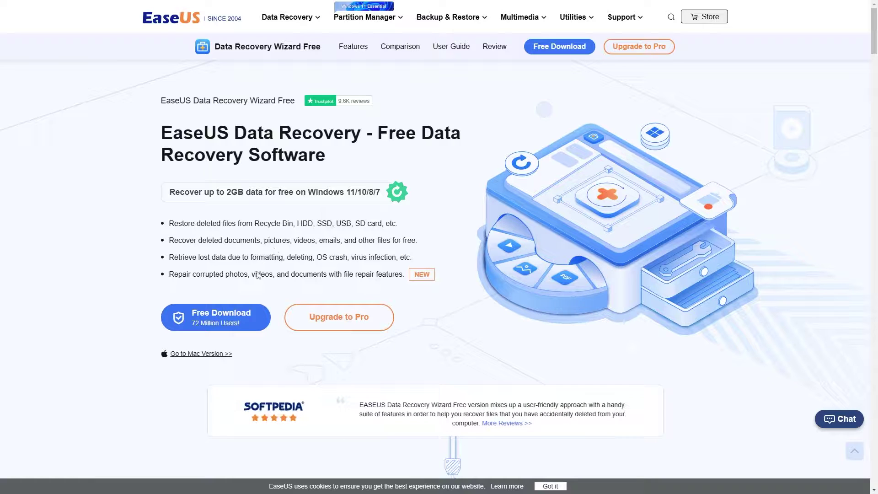
- Download the free EaseUS Data Recovery Wizard from its website
click(256, 318)
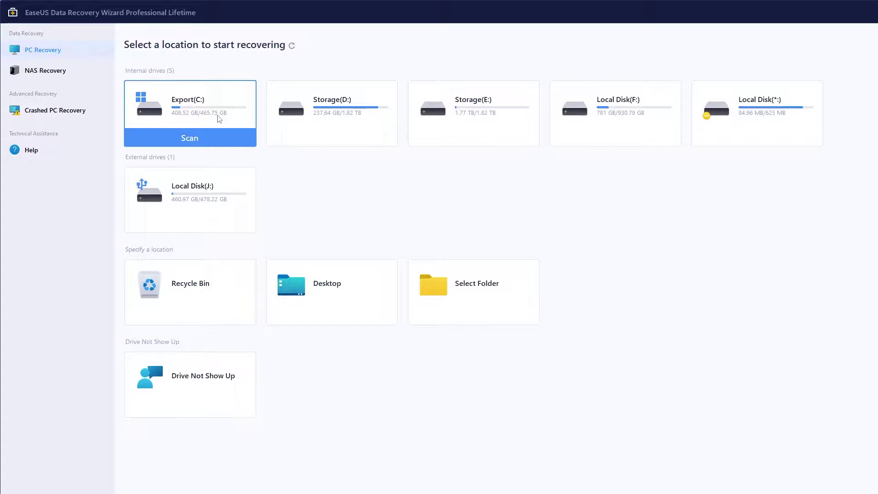
- Scan Export (C:) for lost files and open the Deleted folder in the results
click(198, 137)
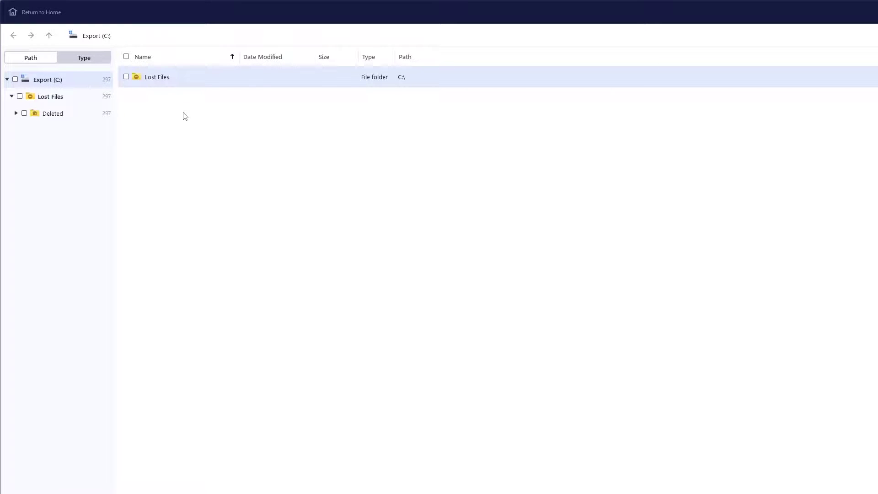
click(45, 119)
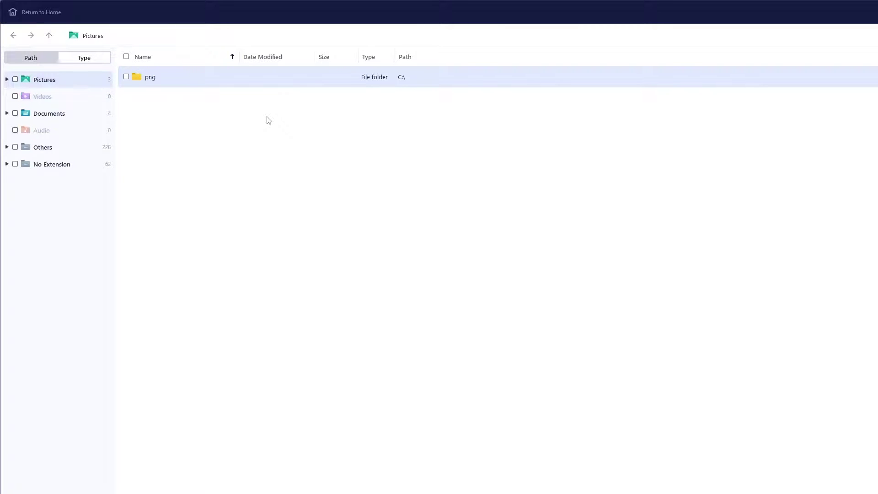
- Open the png folder and recover icon2.0.png to USB Drive (J:)
double_click(165, 80)
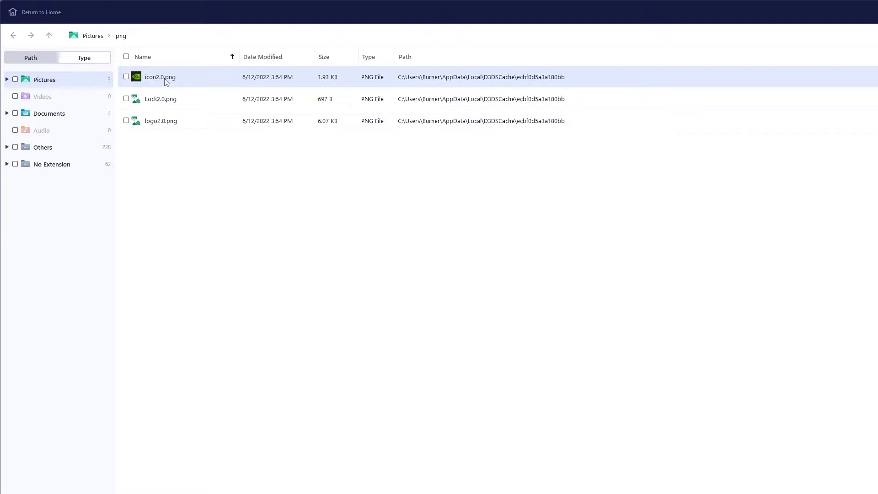
right_click(164, 79)
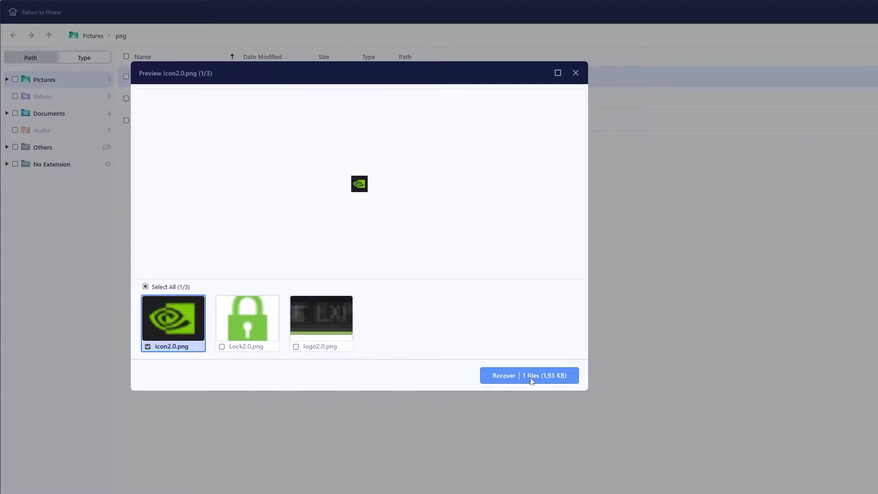
click(531, 381)
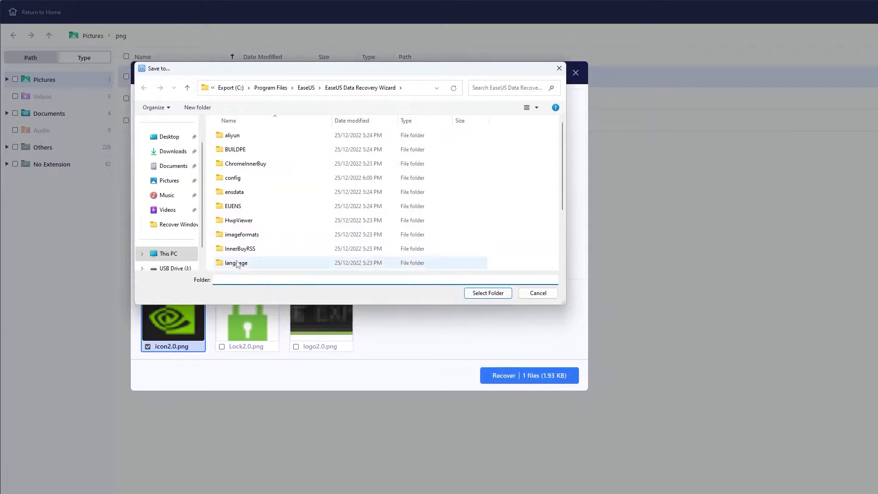
scroll(211, 209, down, 2)
scroll(175, 218, down, 1)
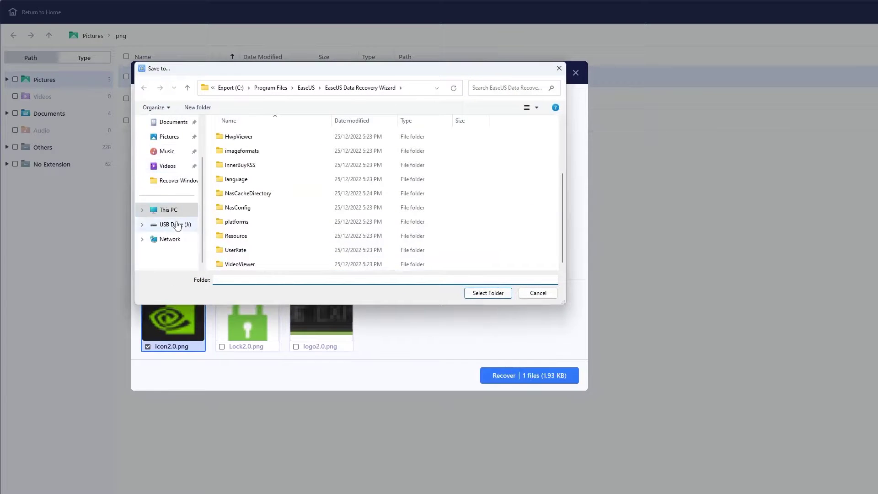
click(179, 227)
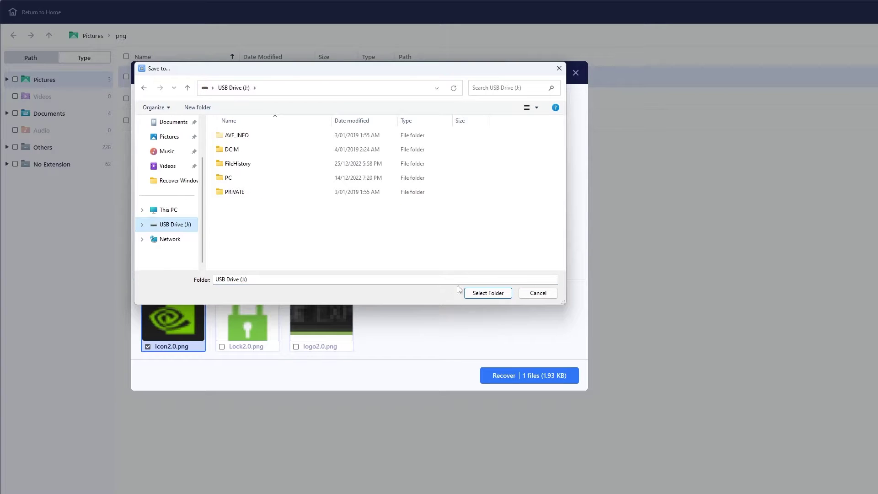
click(500, 295)
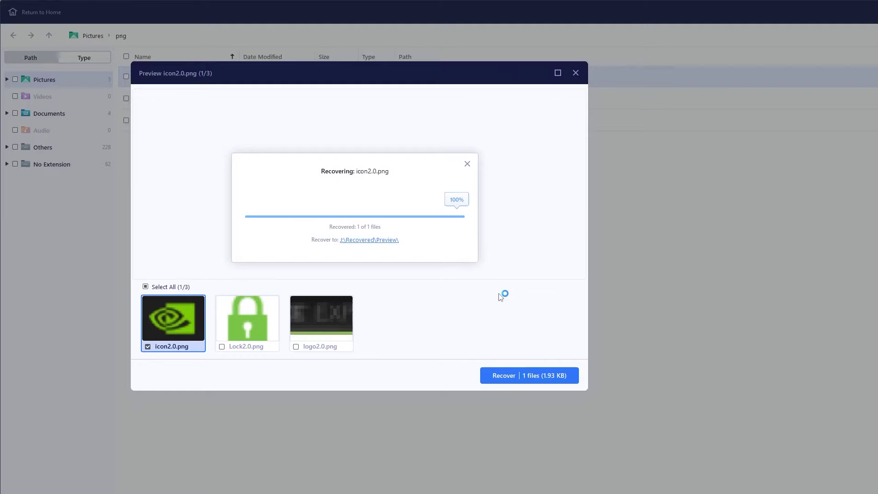